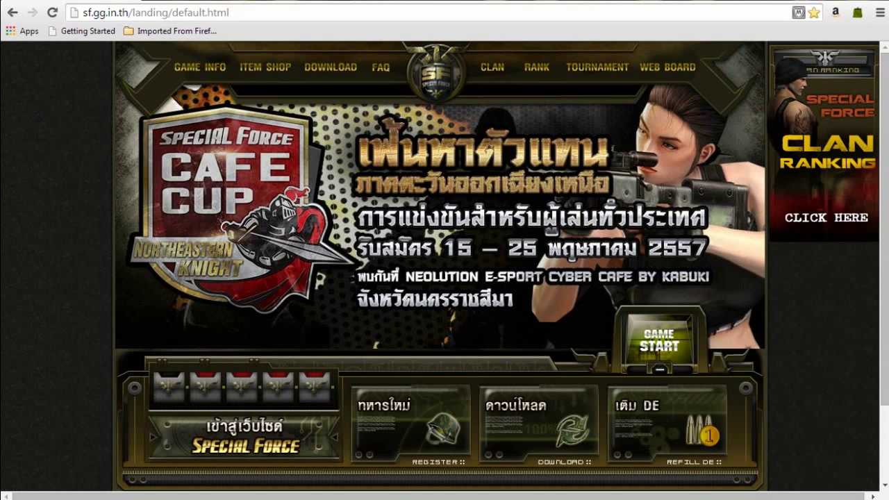
Step: Go to the main Special Force site at sf-web.gg.in.th/main/ and translate it into English
left_click(153, 13)
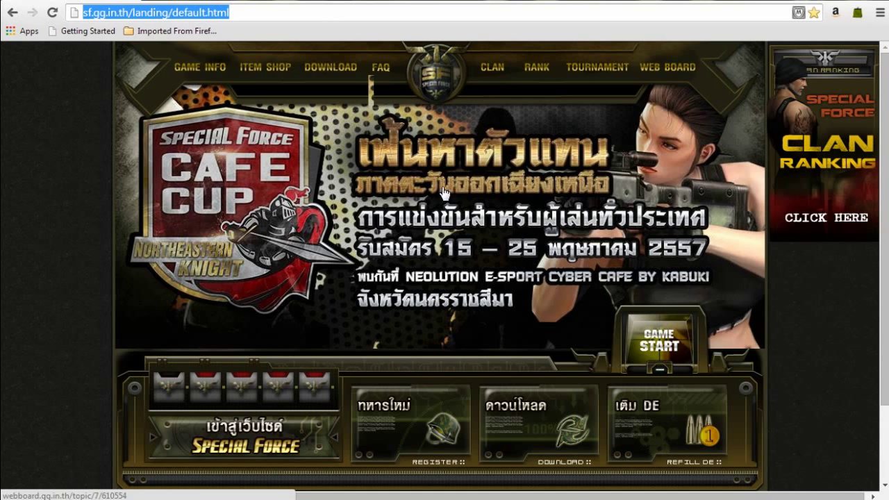
left_click(440, 88)
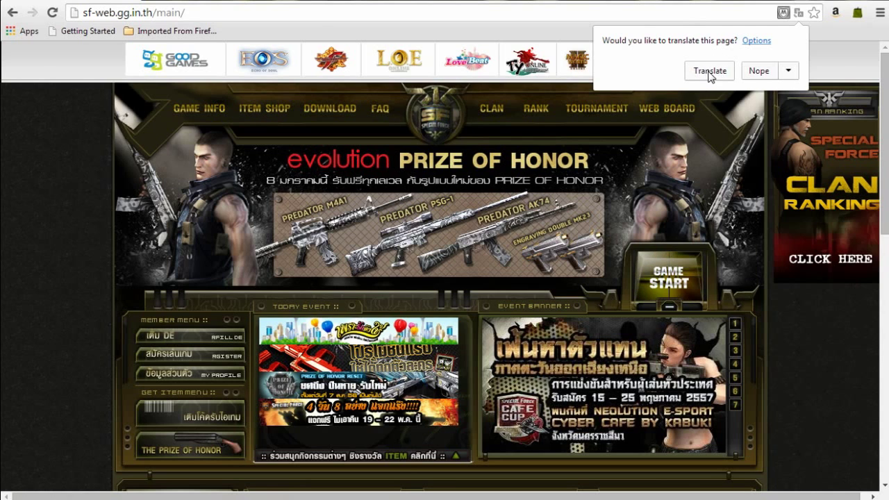
left_click(709, 74)
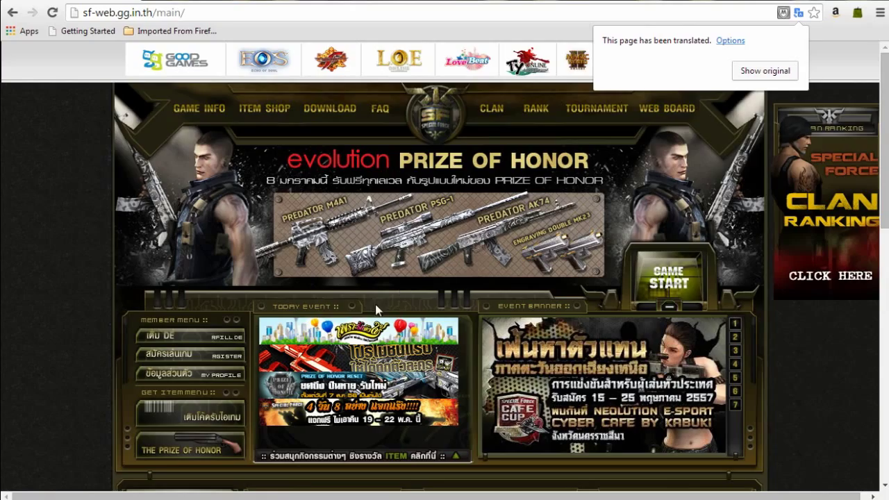
Step: Scroll through the translated main page and open the account registration page
scroll(402, 313, "down", 2)
scroll(397, 318, "down", 2)
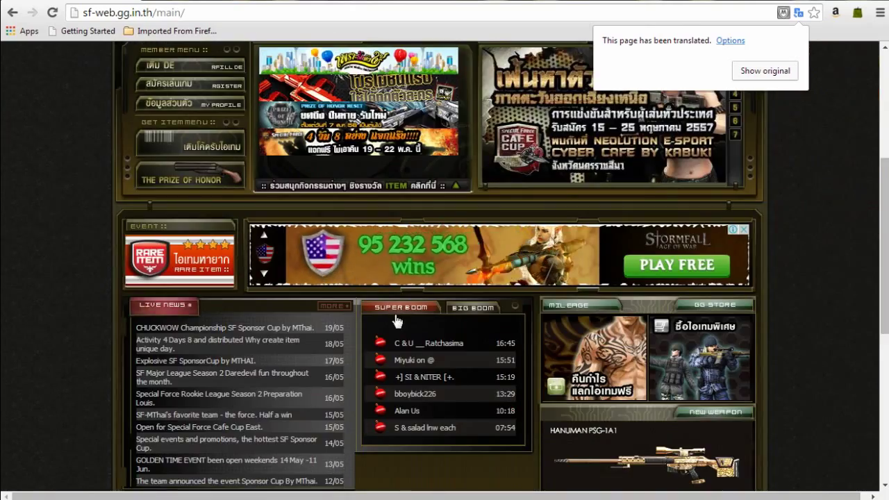
scroll(396, 319, "down", 2)
scroll(392, 323, "down", 2)
scroll(452, 325, "up", 5)
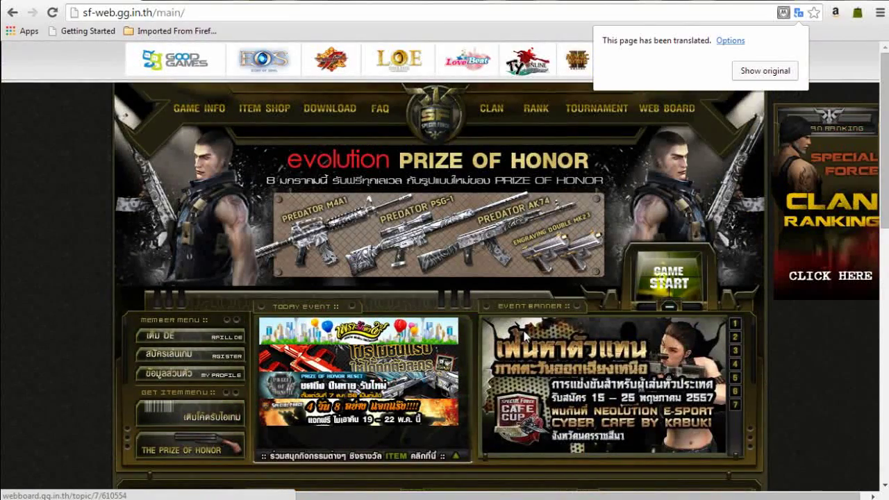
scroll(515, 332, "down", 2)
scroll(514, 339, "up", 2)
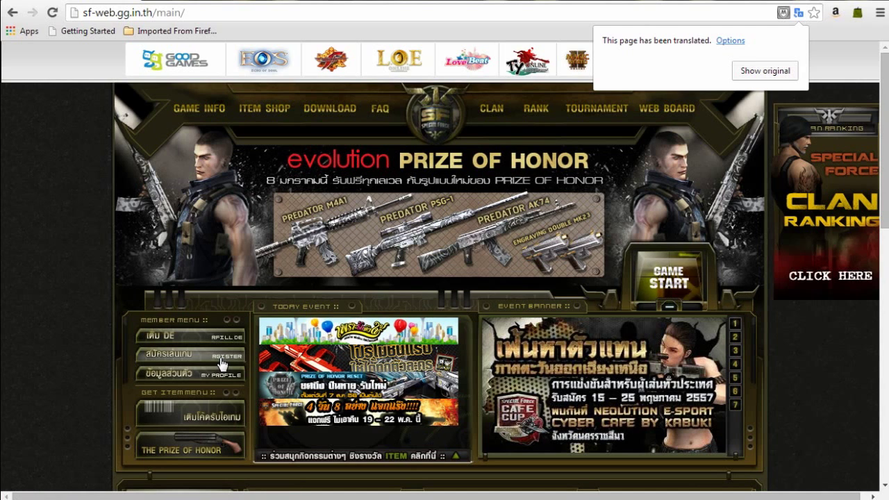
left_click(200, 357)
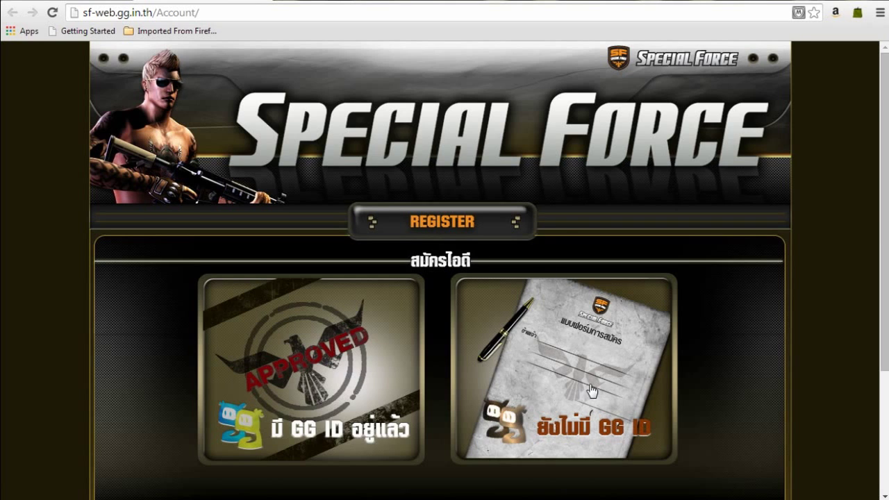
Step: Choose the option for new users without an existing GG ID
scroll(581, 334, "down", 1)
left_click(581, 335)
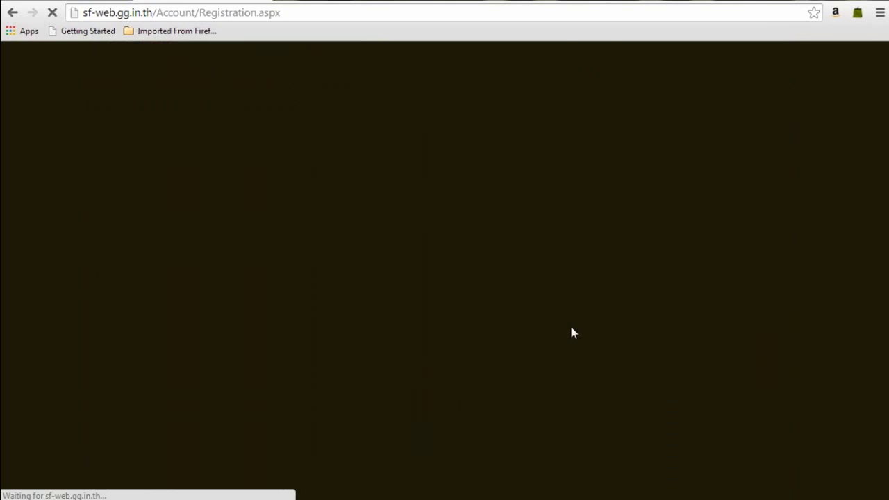
scroll(571, 332, "down", 1)
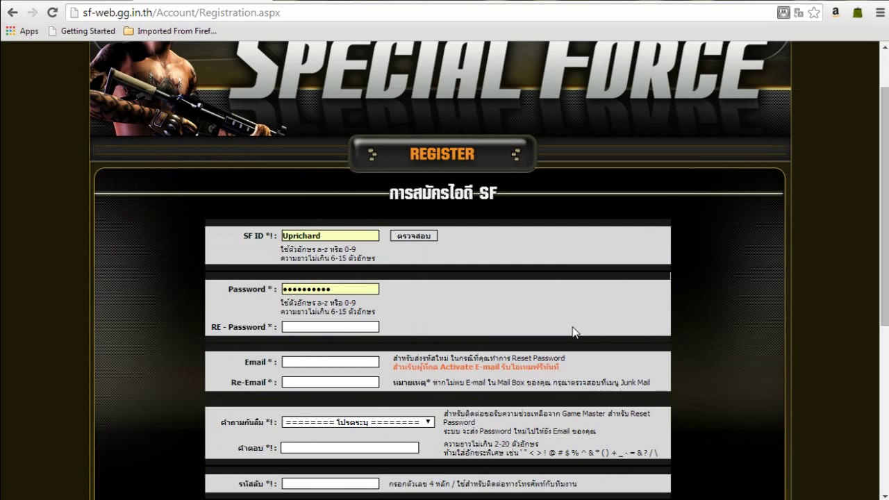
scroll(574, 333, "down", 1)
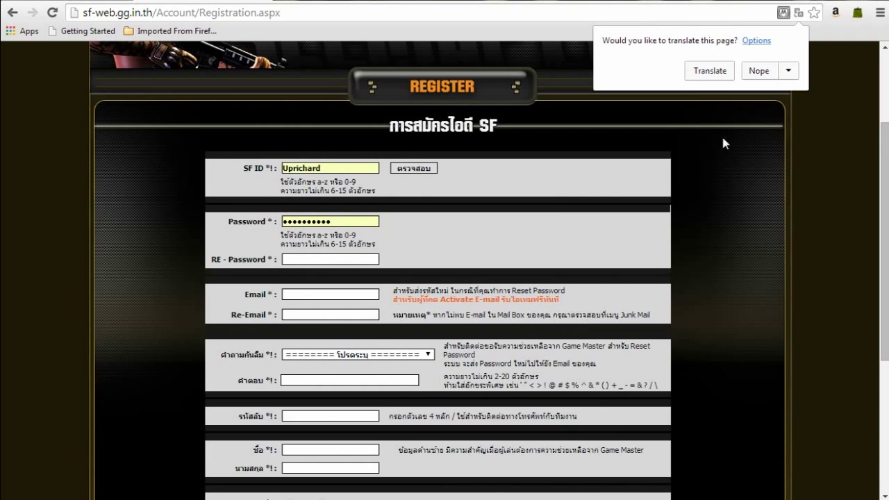
Step: Translate the registration form into English and select the prefilled SF ID for replacement
left_click(709, 70)
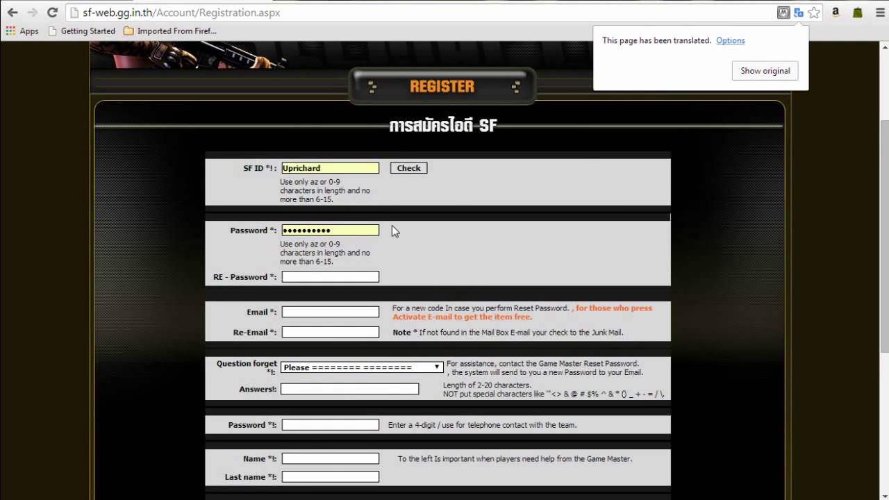
scroll(394, 229, "down", 1)
scroll(394, 230, "down", 1)
scroll(394, 231, "up", 1)
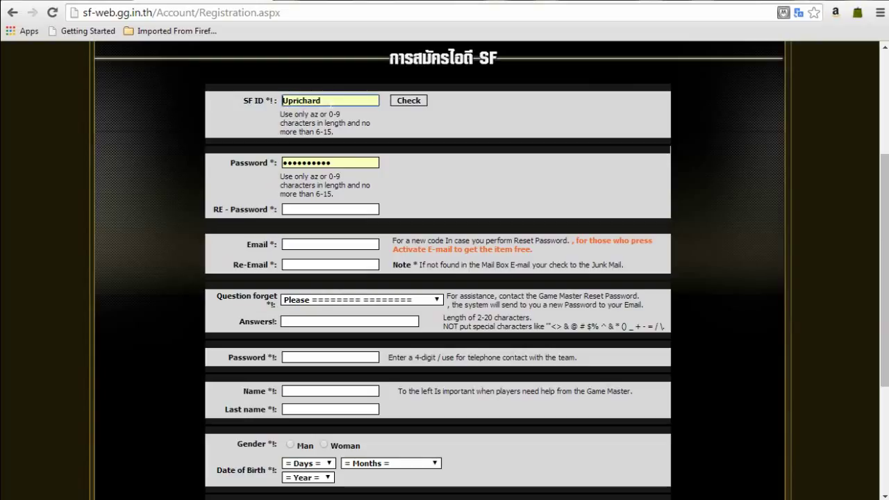
left_click_drag(326, 101, 219, 97)
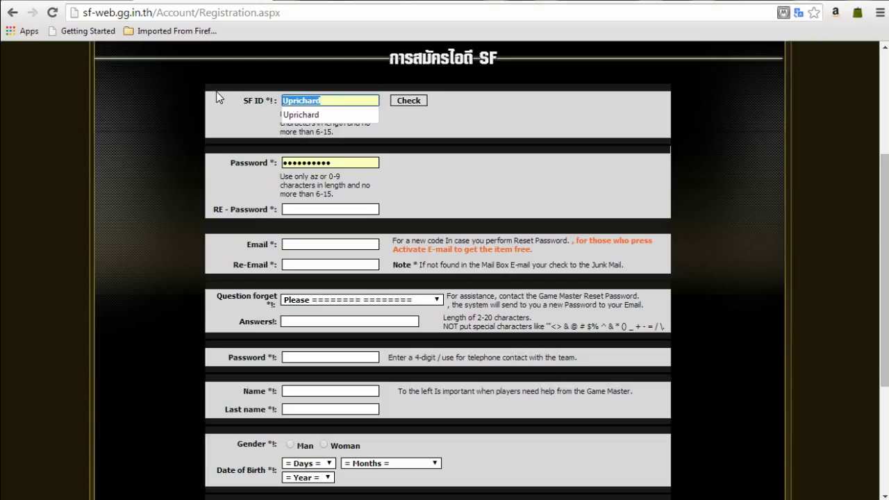
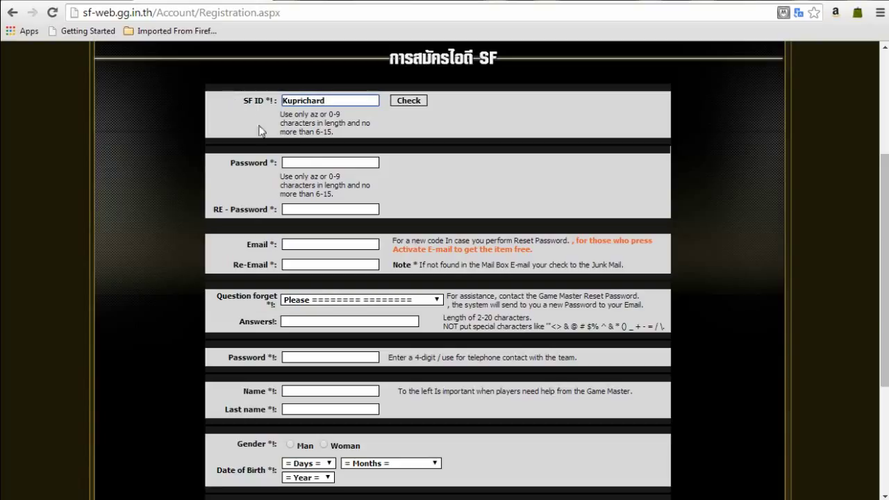
Step: Enter a new SF ID and type the account password in the Password field
left_click(295, 162)
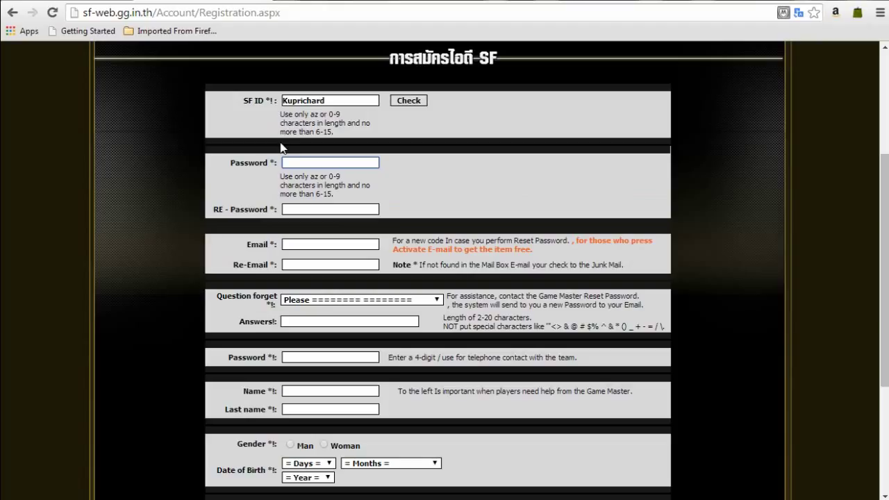
key("Tab")
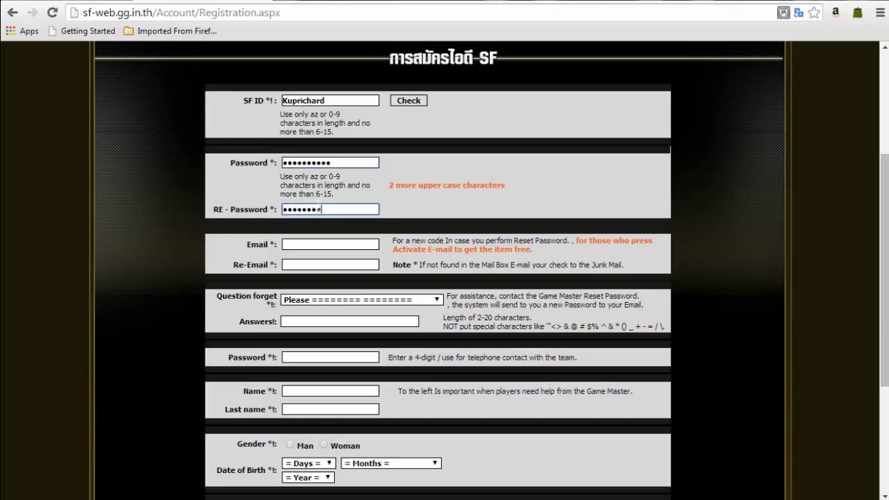
Step: Fill in the e-mail address and paste the same address into Re-Email
left_click(326, 243)
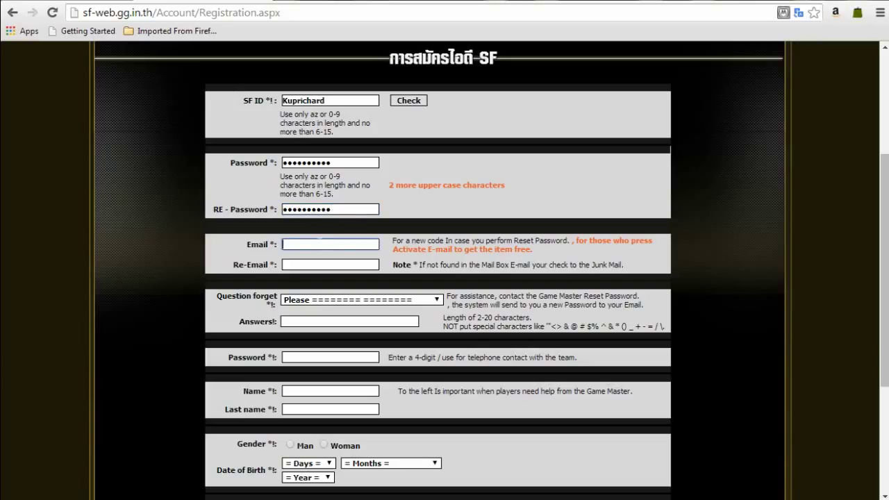
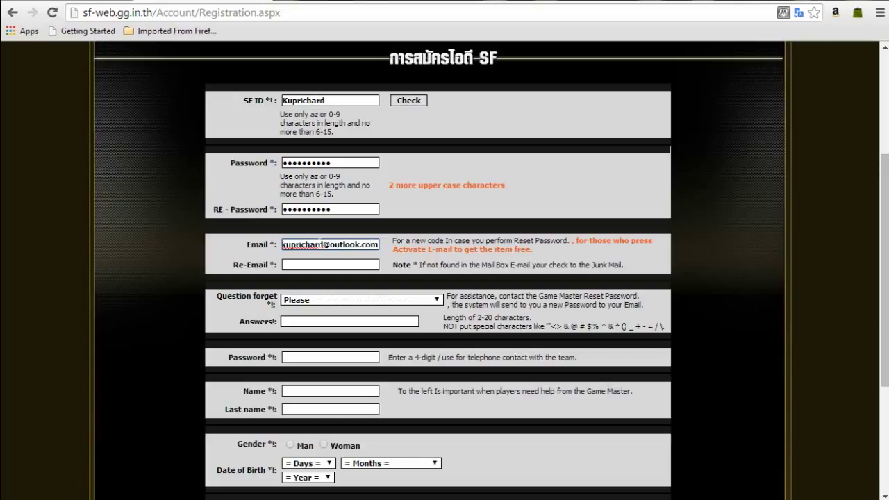
left_click(323, 262)
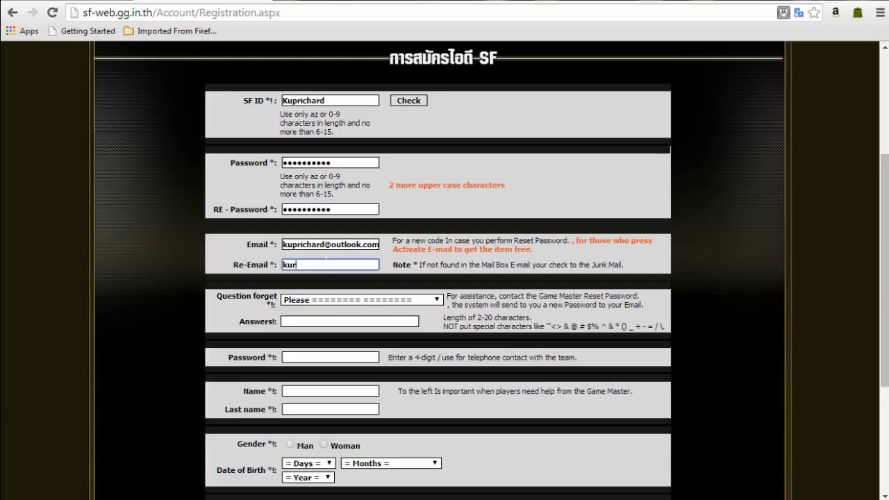
type("kur")
key("ctrl+a")
key("ctrl+v")
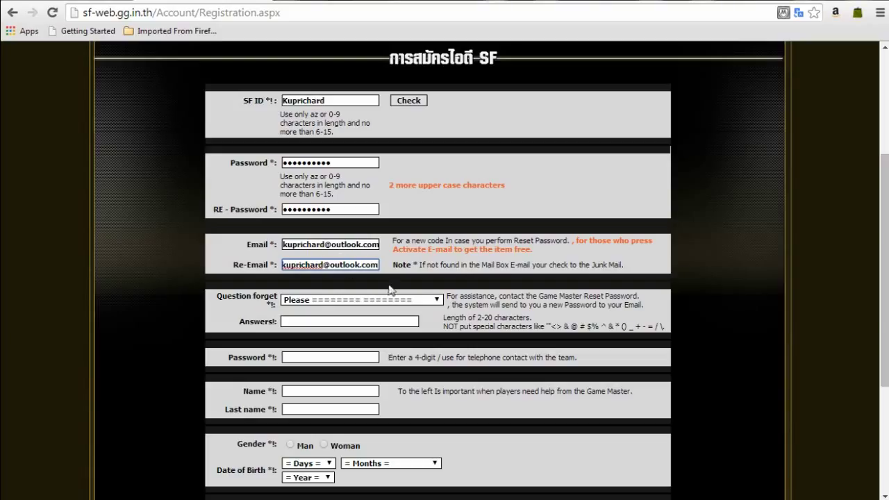
Step: Pick 'What do you like most?' as the security question and type an answer
left_click(435, 299)
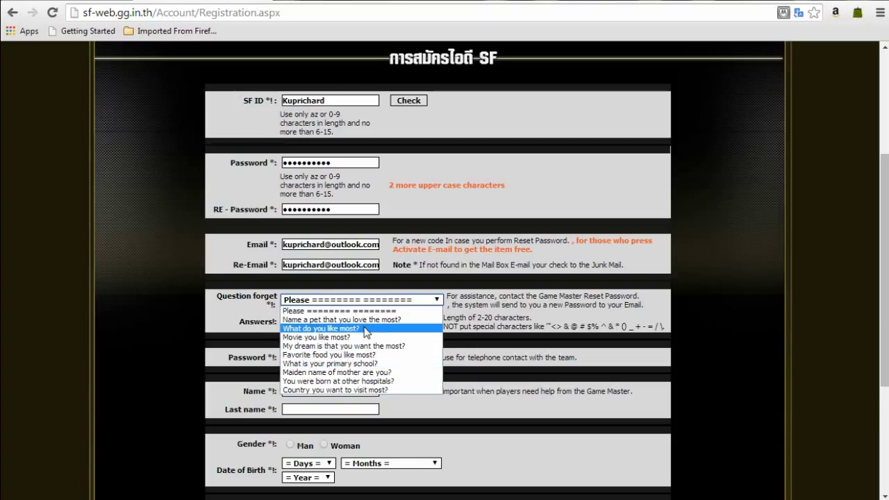
left_click(365, 330)
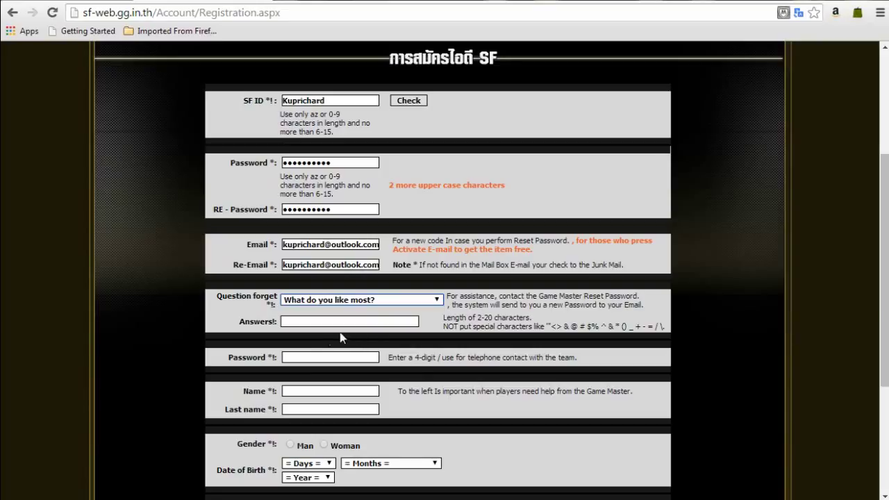
left_click(306, 321)
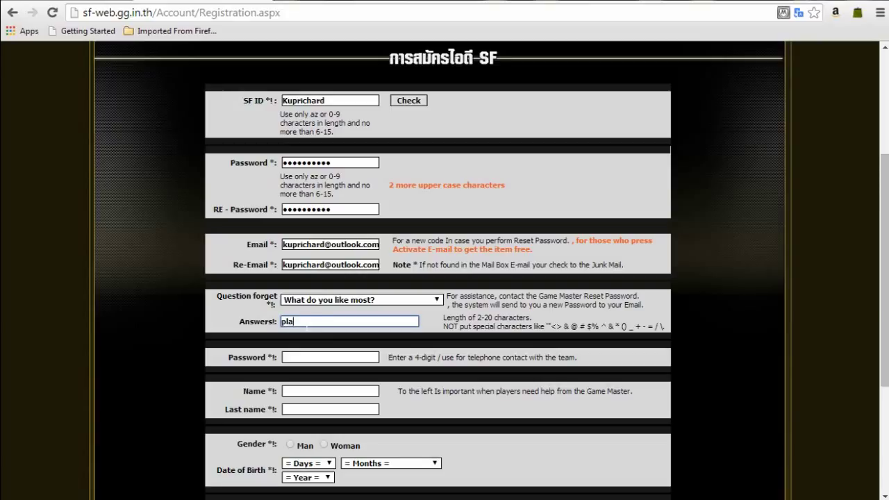
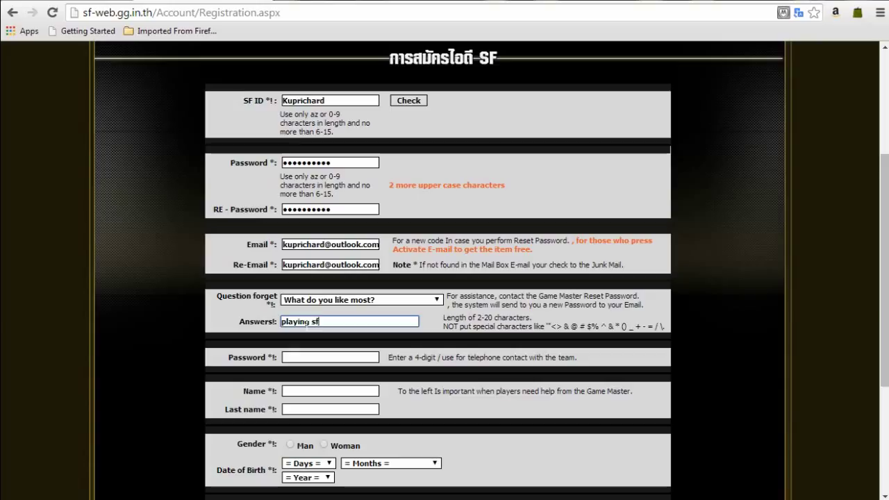
Step: Enter the 4-digit contact code and move on to the name fields
left_click(324, 357)
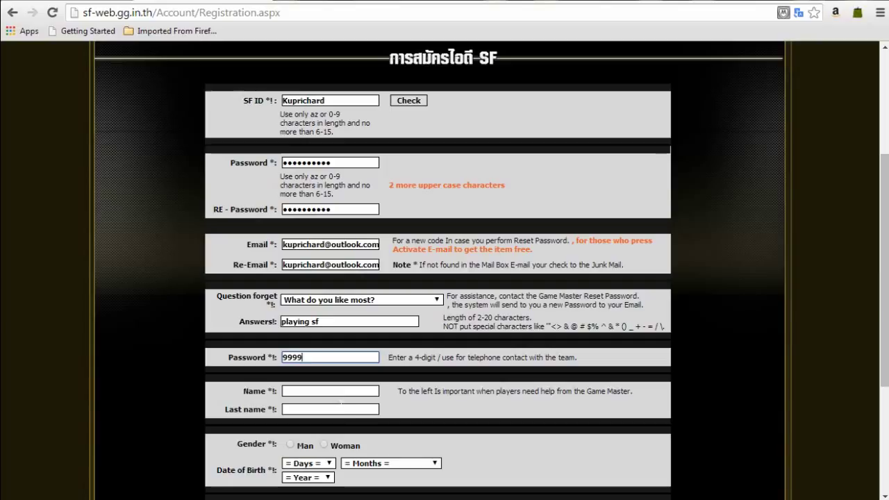
left_click(339, 389)
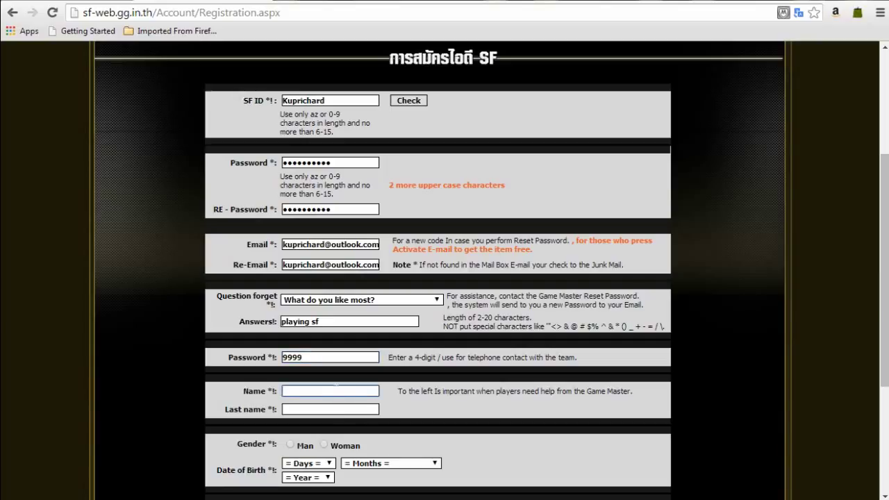
left_click(331, 411)
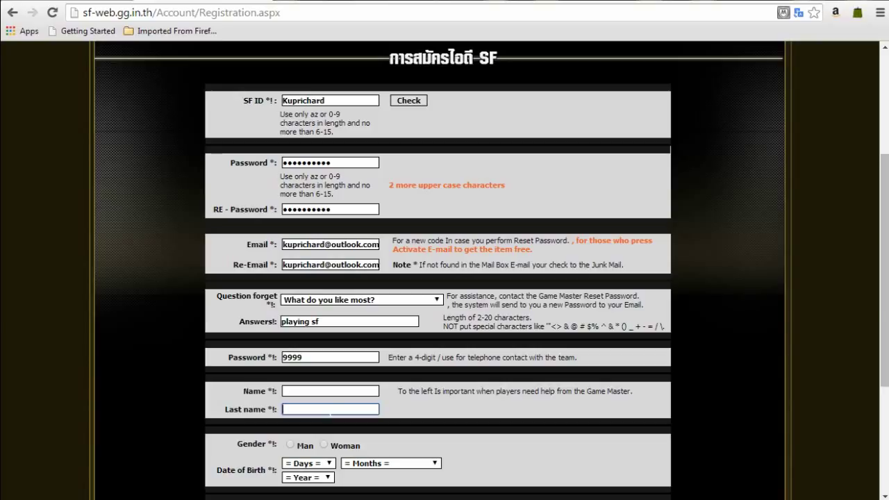
Step: Enter the first name, select Man, and set birth day 13 and month February
left_click(336, 389)
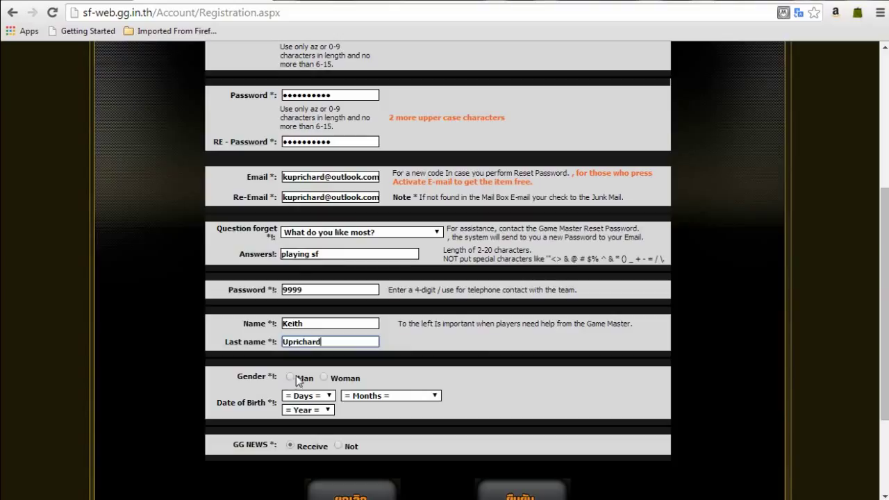
left_click(295, 380)
left_click(322, 397)
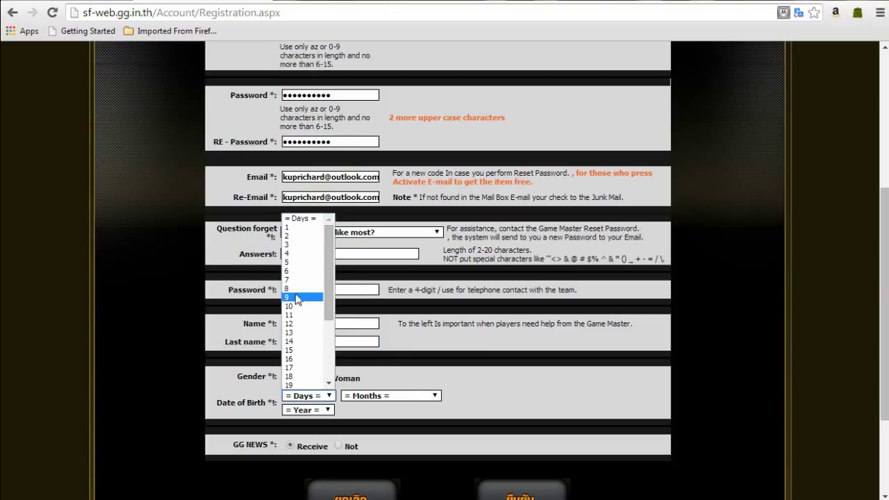
left_click(294, 333)
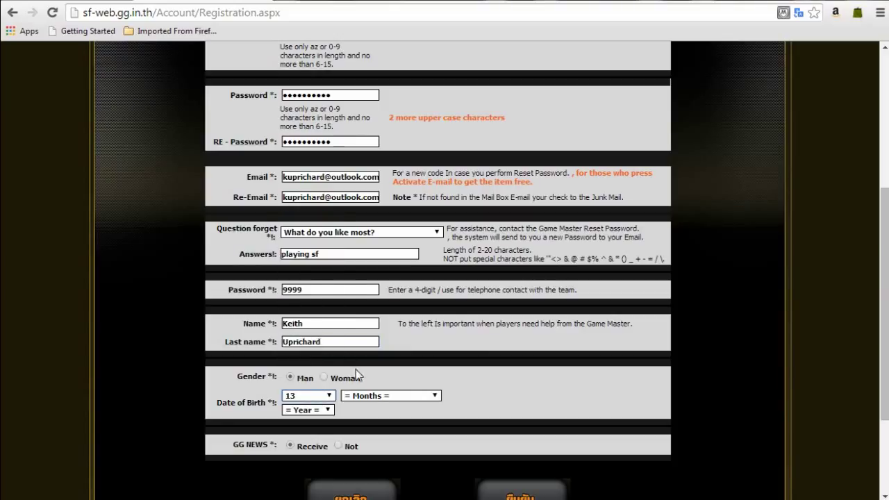
left_click(374, 396)
left_click(369, 303)
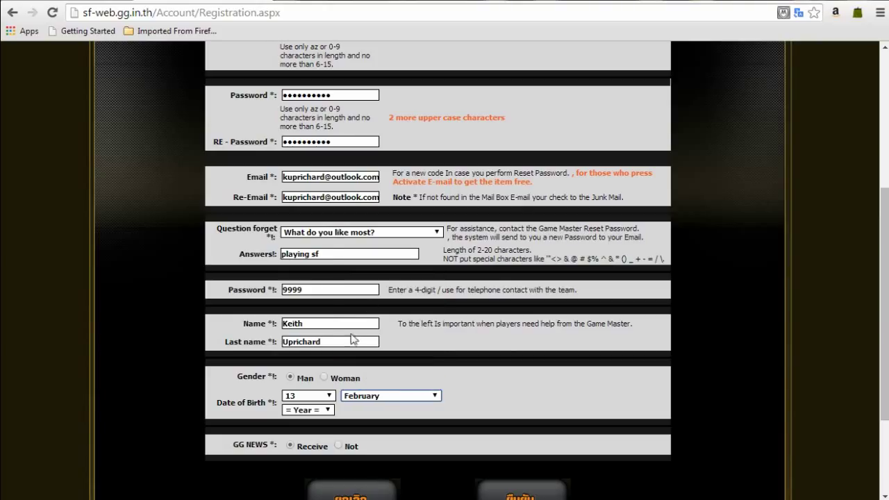
Step: Set the birth year to 2524 and submit the registration form
left_click(327, 410)
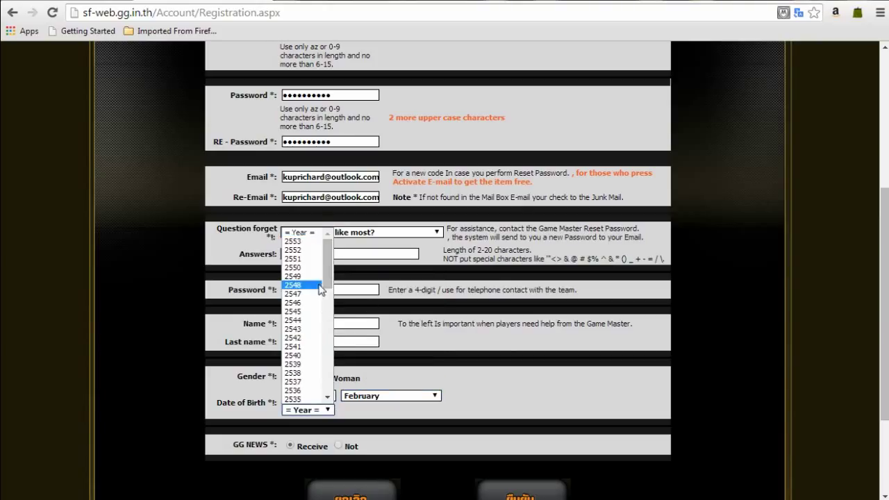
left_click_drag(329, 280, 324, 336)
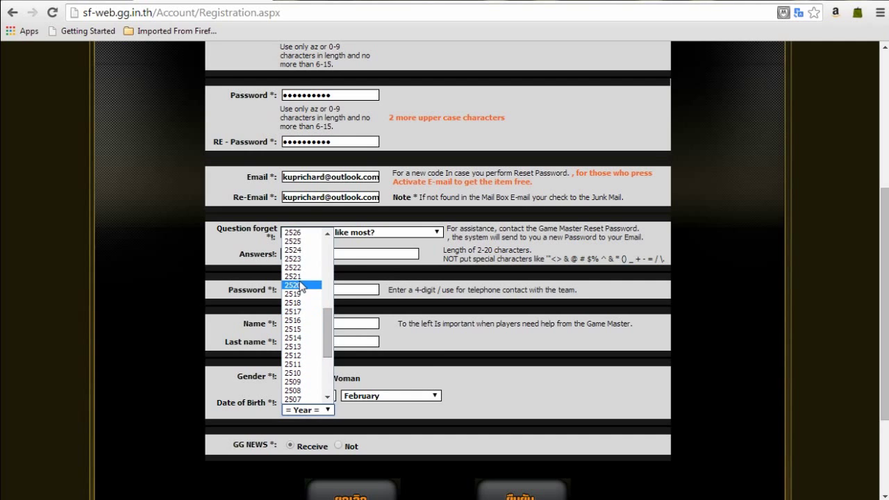
left_click(296, 250)
scroll(333, 379, "down", 1)
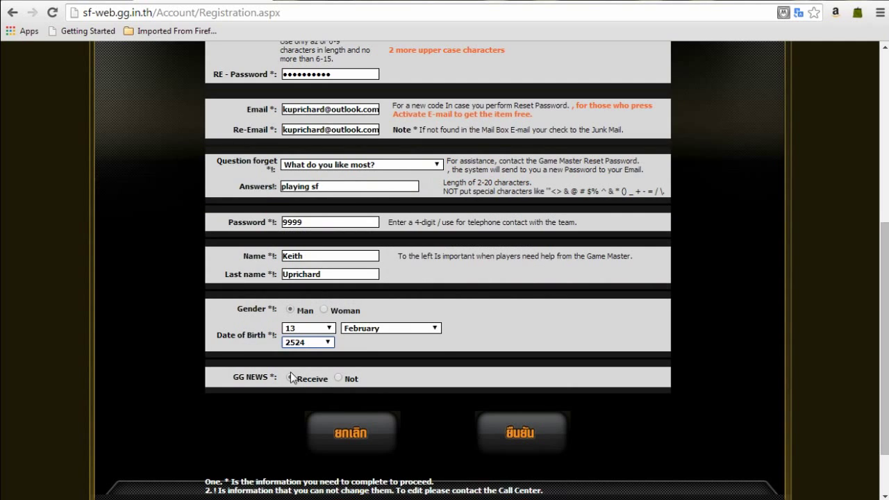
left_click(523, 436)
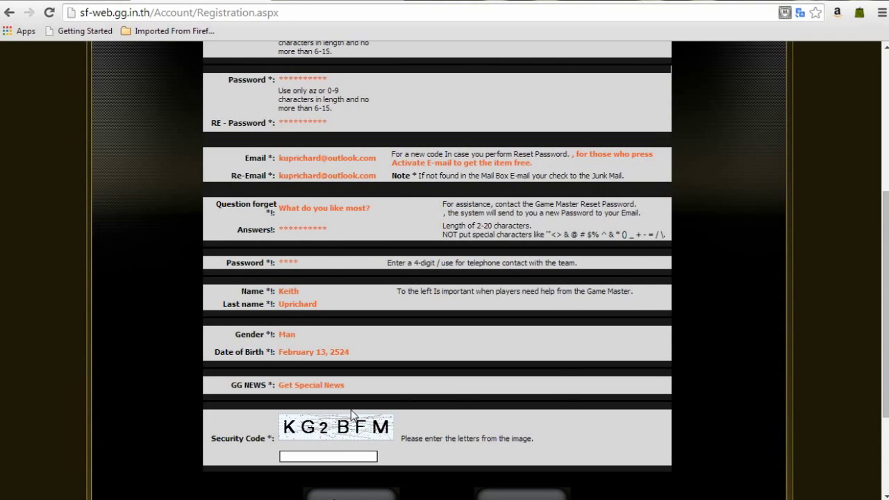
Step: Enter the security code from the image, confirm registration, and dismiss the success notice
left_click(337, 460)
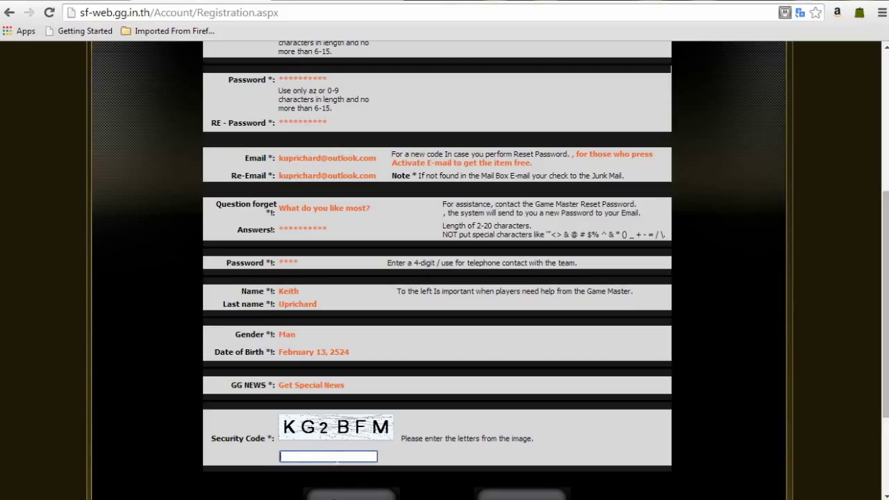
type("kg2bfm")
scroll(409, 430, "down", 2)
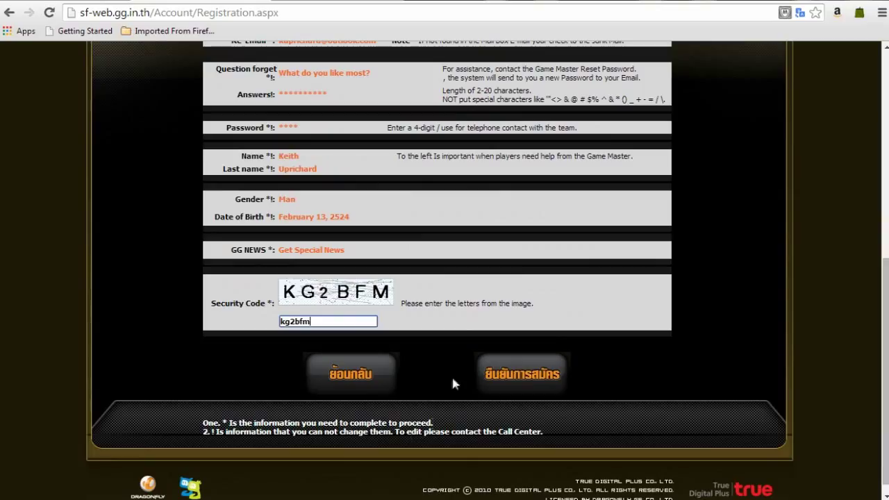
left_click(524, 379)
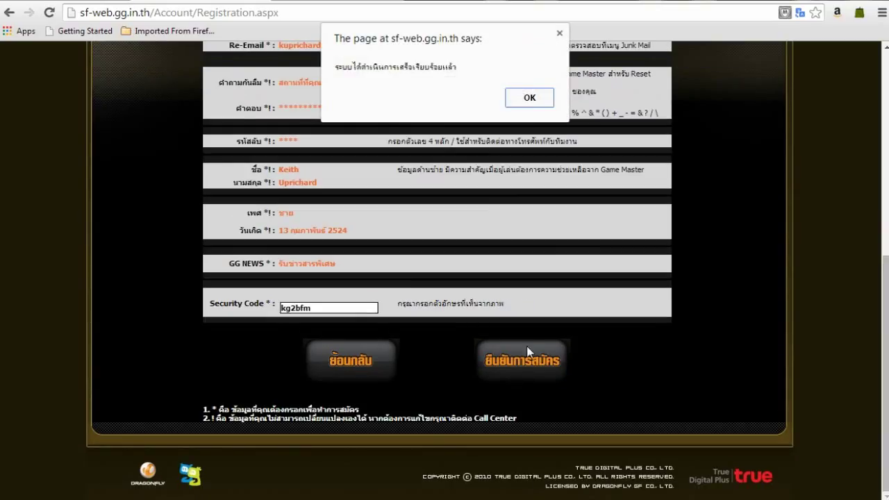
left_click(531, 98)
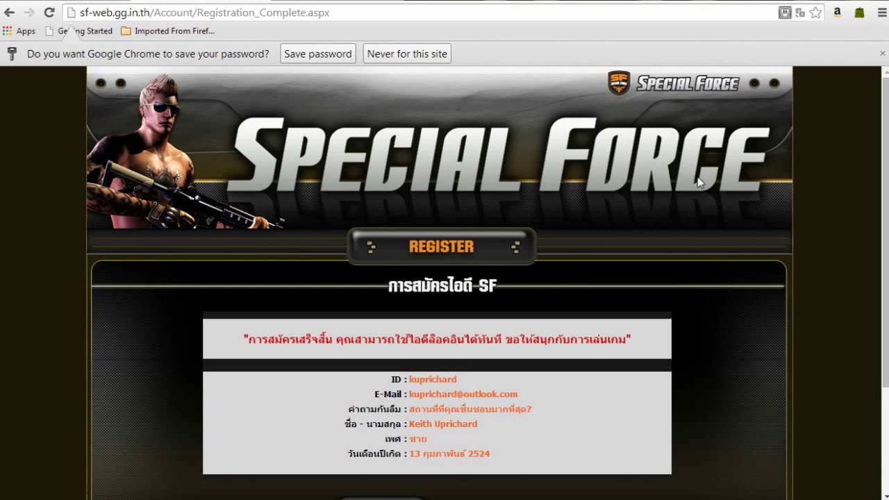
Step: Translate the registration-complete page into English, then go back to the Special Force landing page
left_click(800, 14)
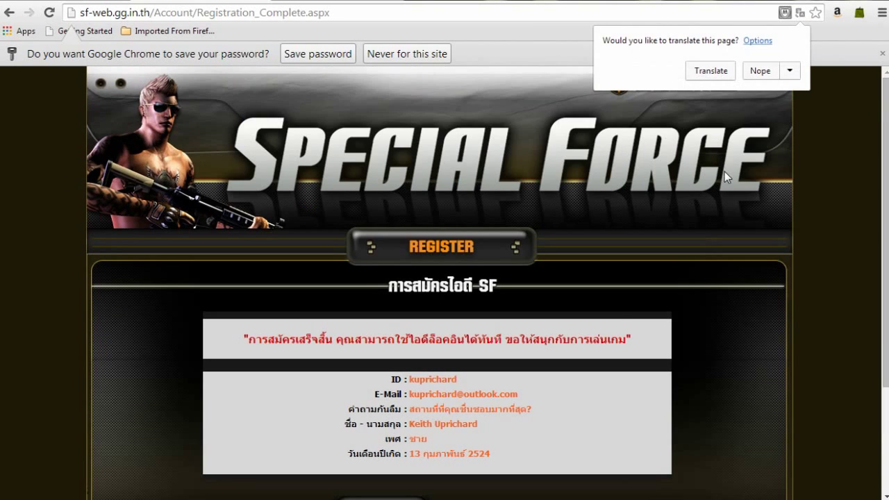
left_click(711, 71)
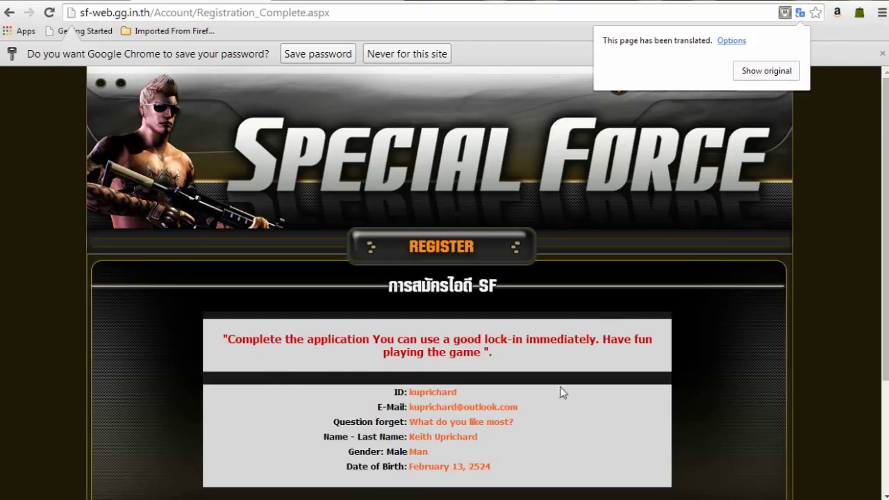
scroll(517, 398, "down", 1)
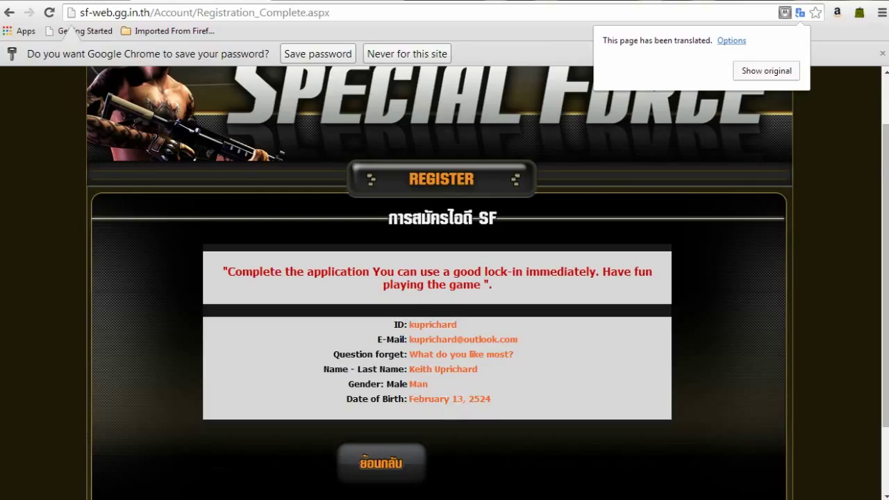
scroll(514, 316, "down", 1)
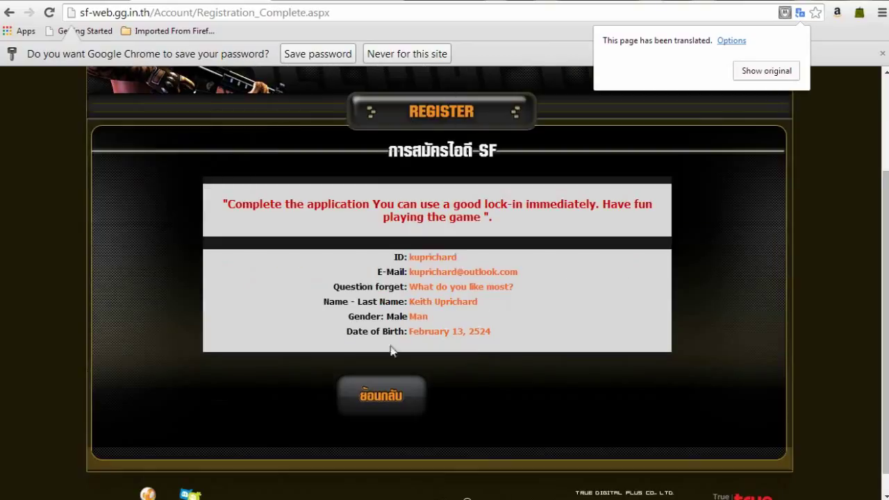
left_click(397, 396)
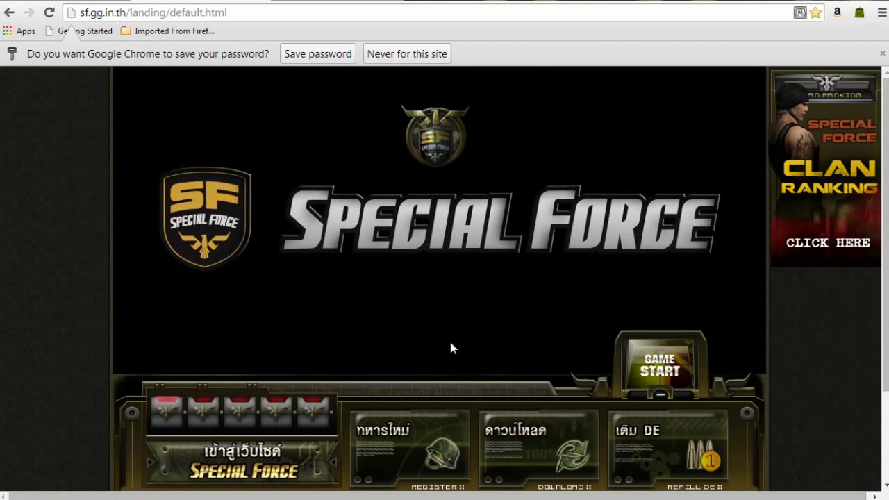
scroll(450, 347, "down", 1)
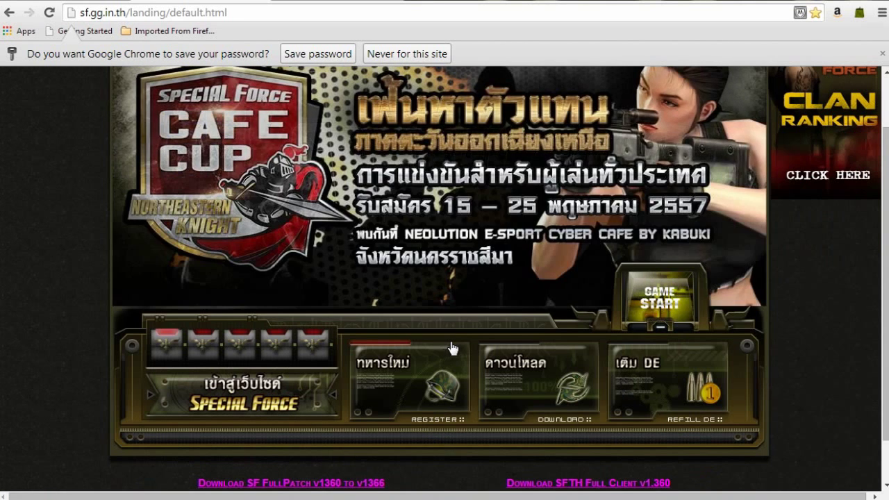
scroll(608, 207, "up", 1)
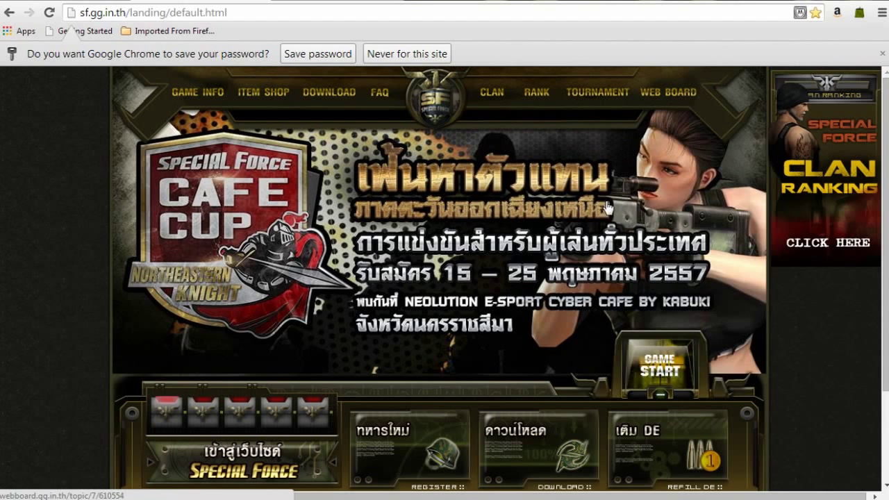
left_click(661, 366)
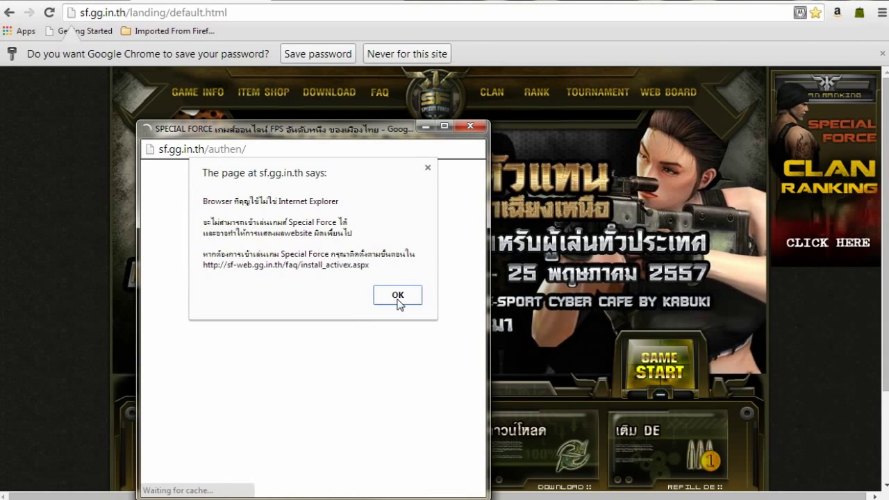
left_click(398, 296)
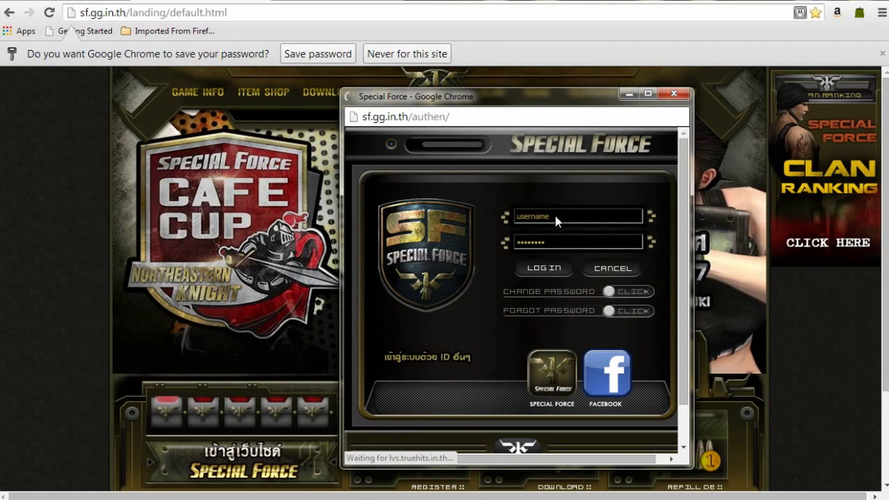
left_click(549, 214)
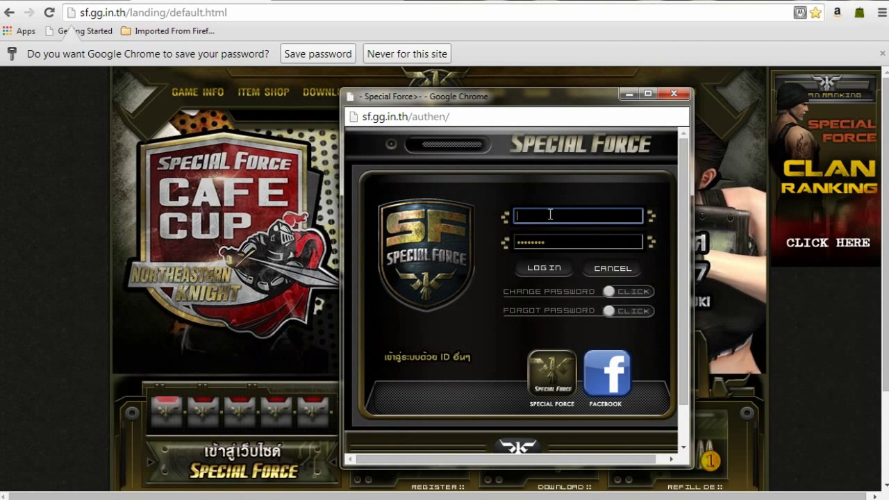
type("kuprichard")
key("Tab")
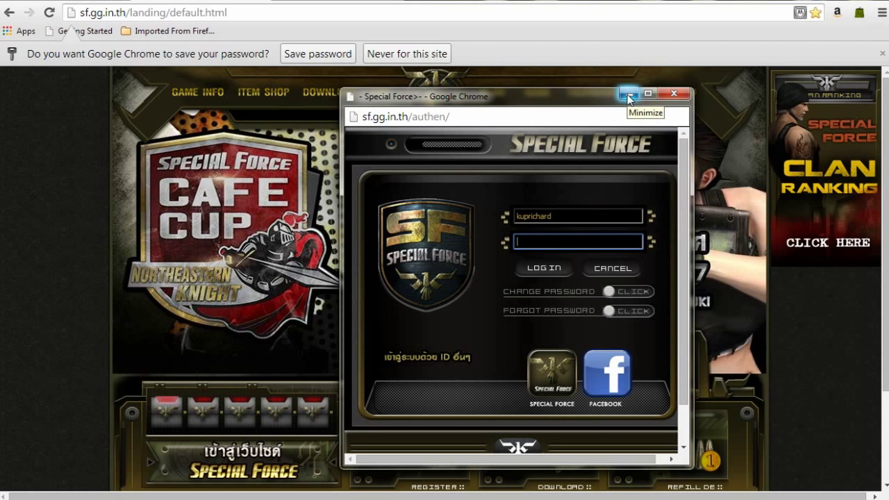
left_click(664, 94)
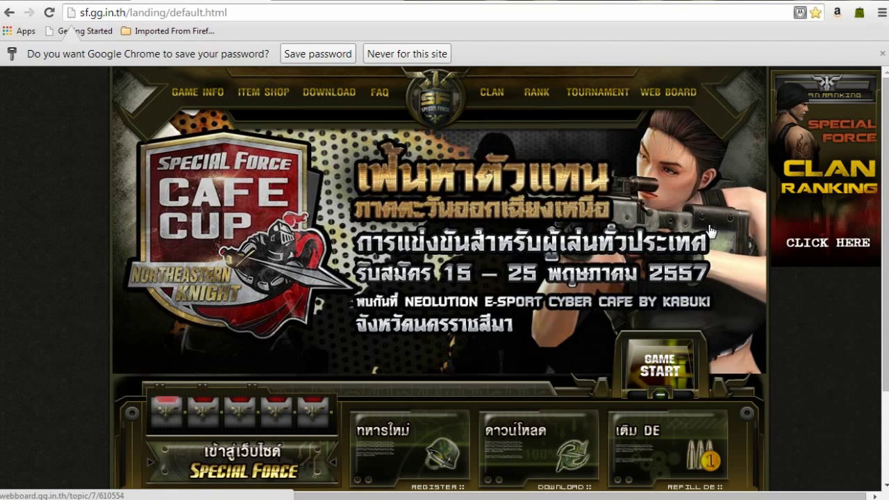
scroll(722, 223, "down", 3)
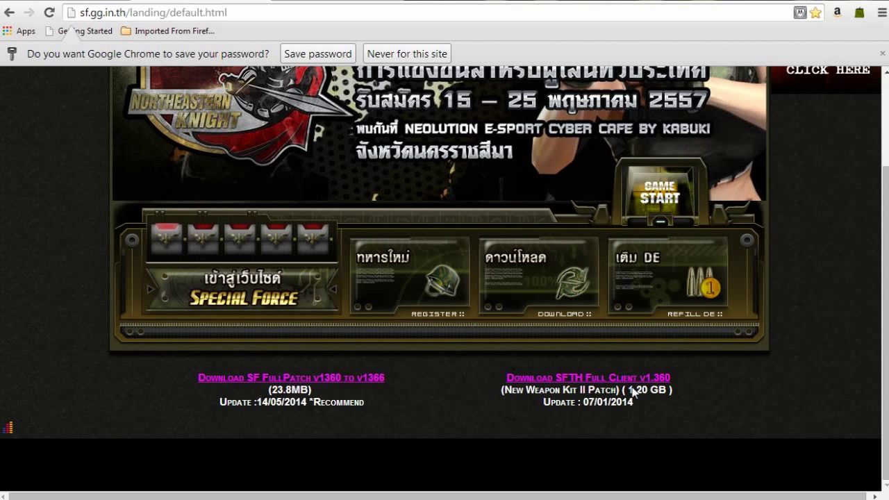
scroll(629, 378, "up", 1)
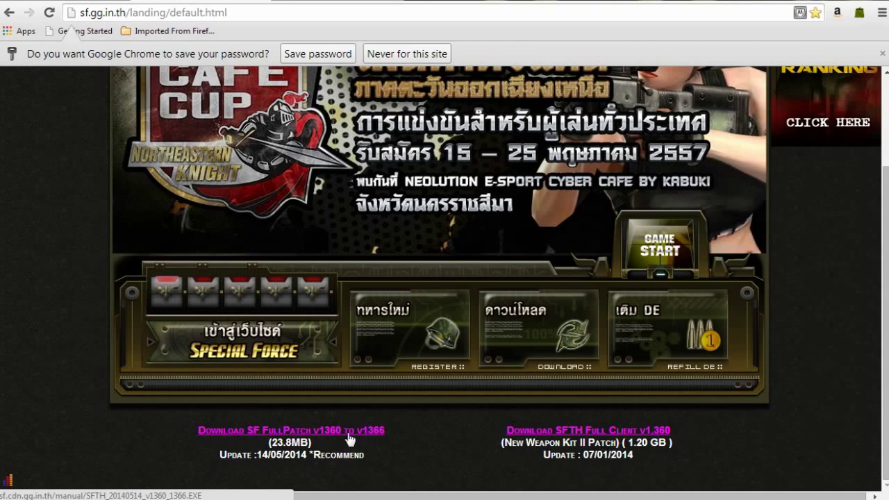
scroll(417, 433, "up", 2)
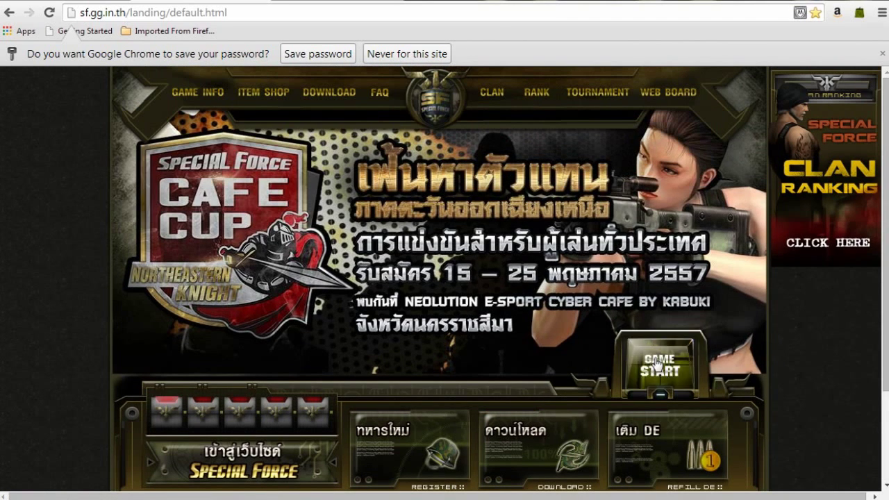